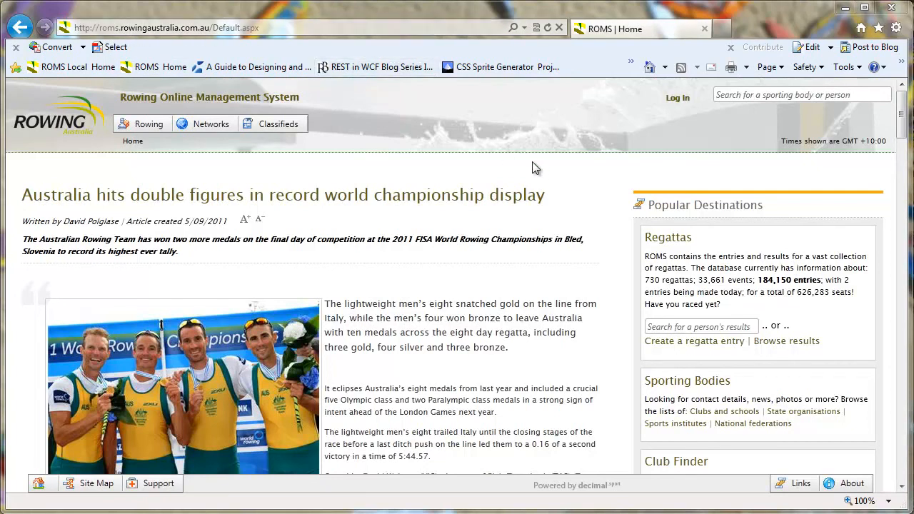
Log in to the Rowing Online Management System, entering the account password
click(678, 98)
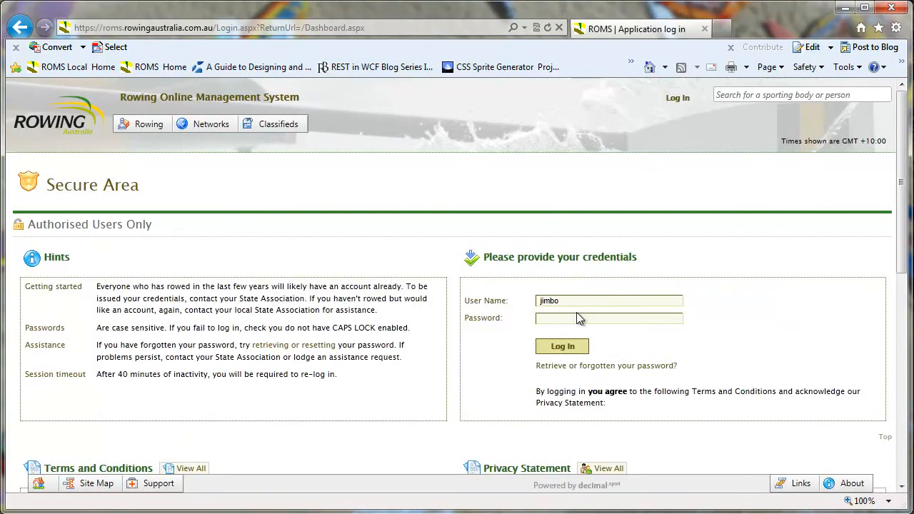
text(p)
click(565, 350)
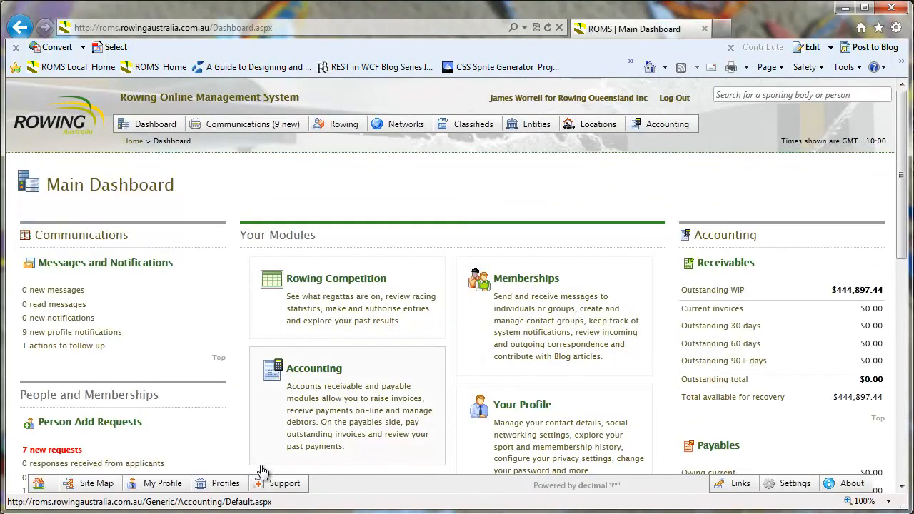
Switch the active profile to Mercantile Rowing Club and go to the regattas accepting entries in the Rowing module
mouse_move(227, 484)
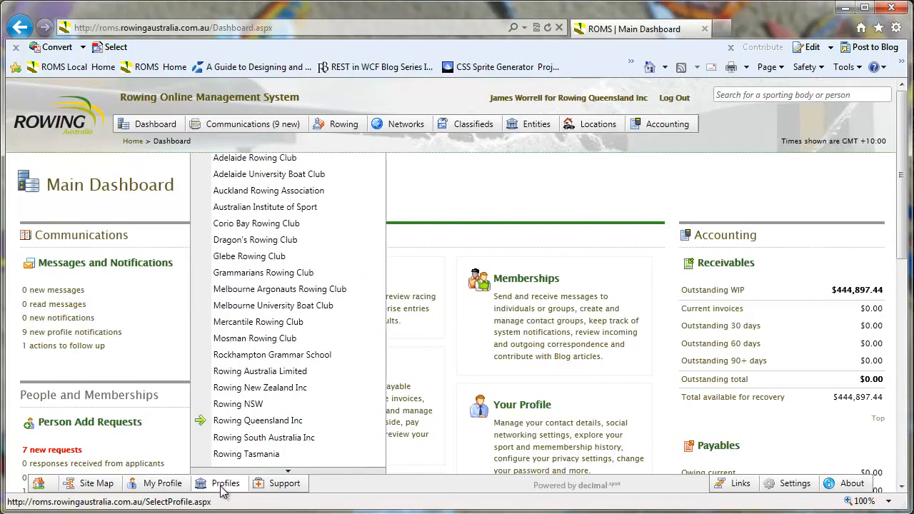
click(261, 322)
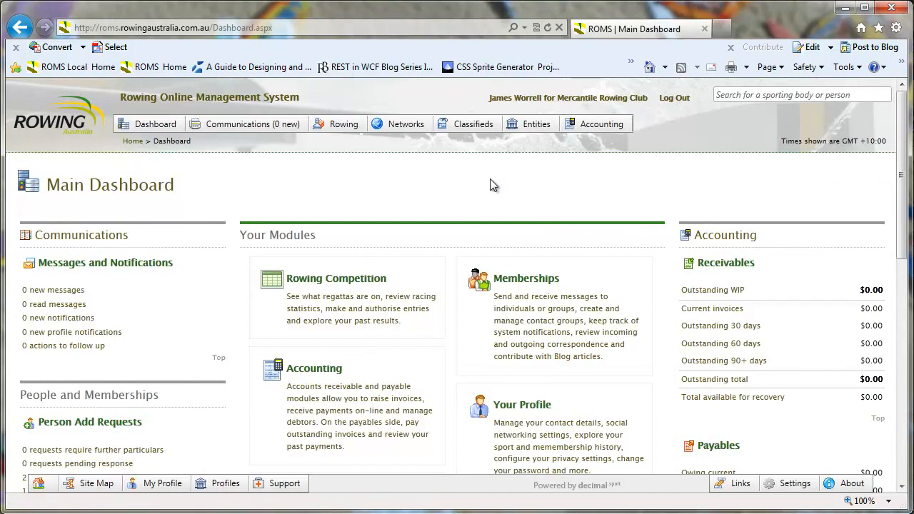
click(343, 146)
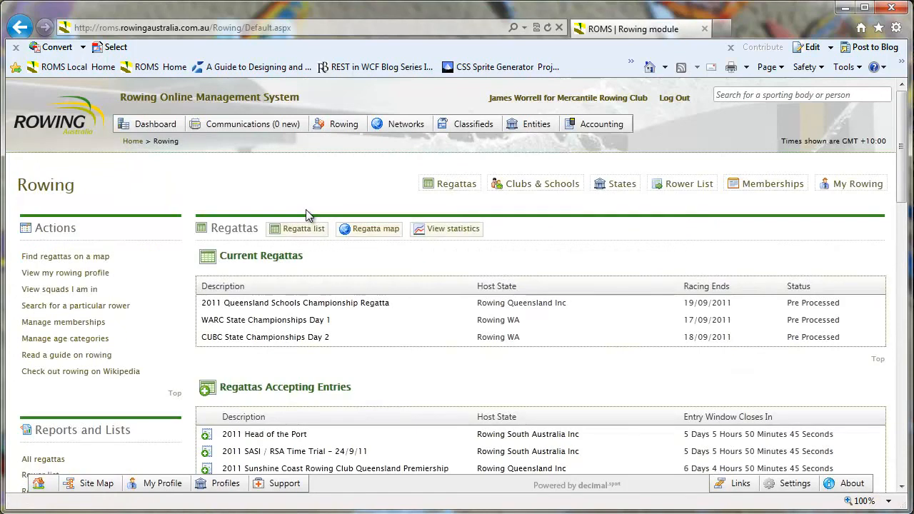
scroll(253, 234, down, 3)
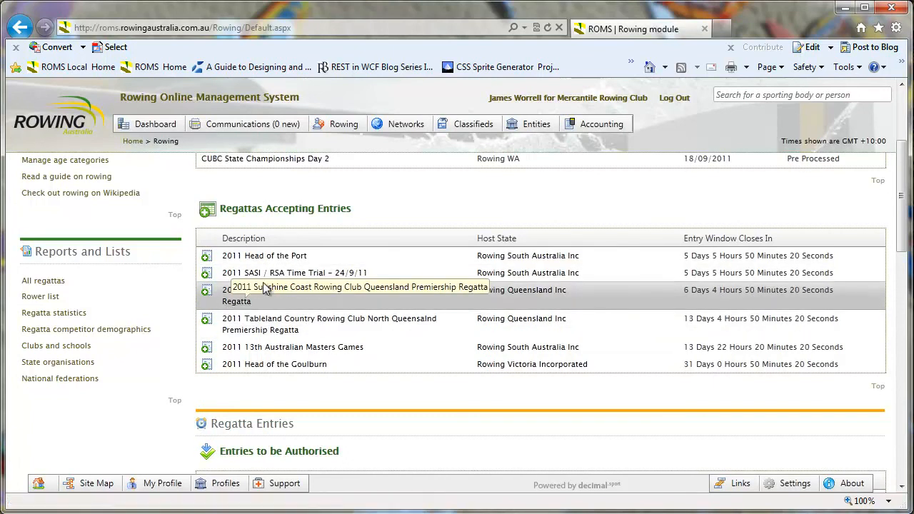
click(206, 294)
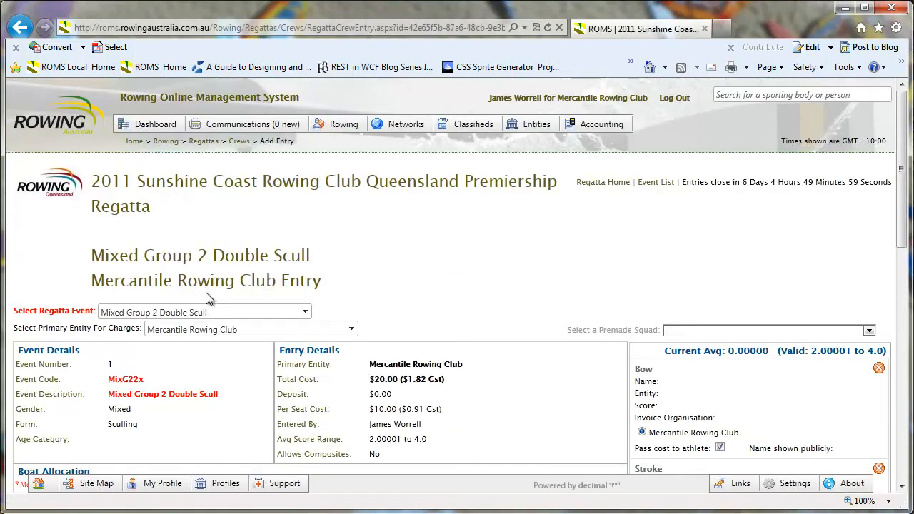
click(48, 80)
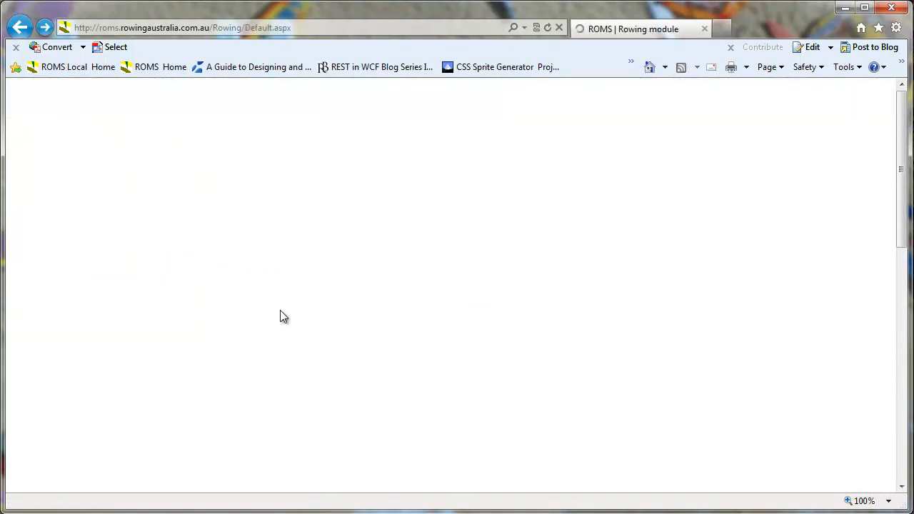
scroll(198, 376, down, 3)
scroll(181, 367, down, 5)
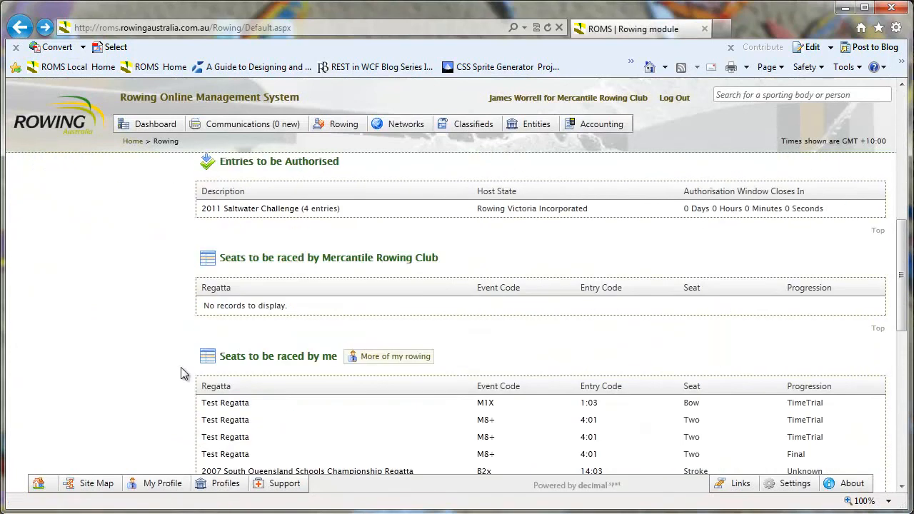
scroll(228, 321, up, 4)
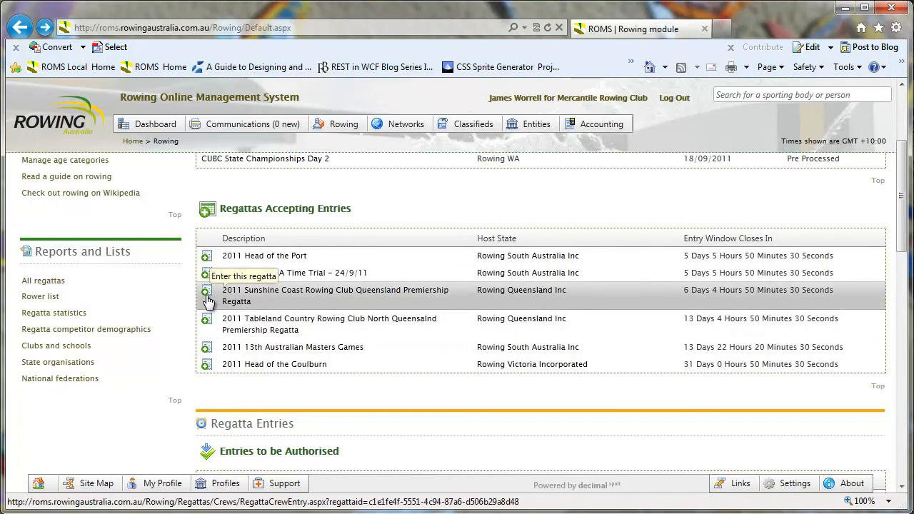
Start an entry for the 2011 Sunshine Coast Rowing Club Queensland Premiership Regatta, choosing the Womens Group 2 Double Scull event
click(207, 293)
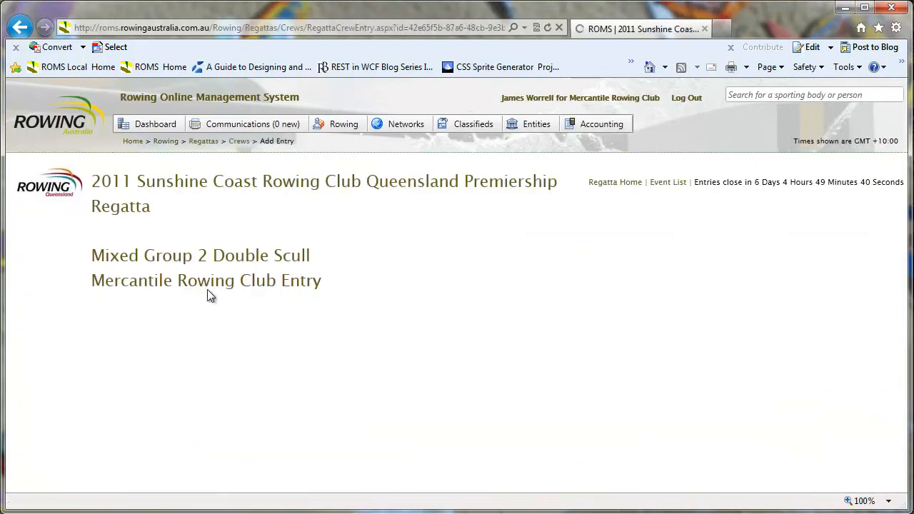
scroll(258, 278, down, 2)
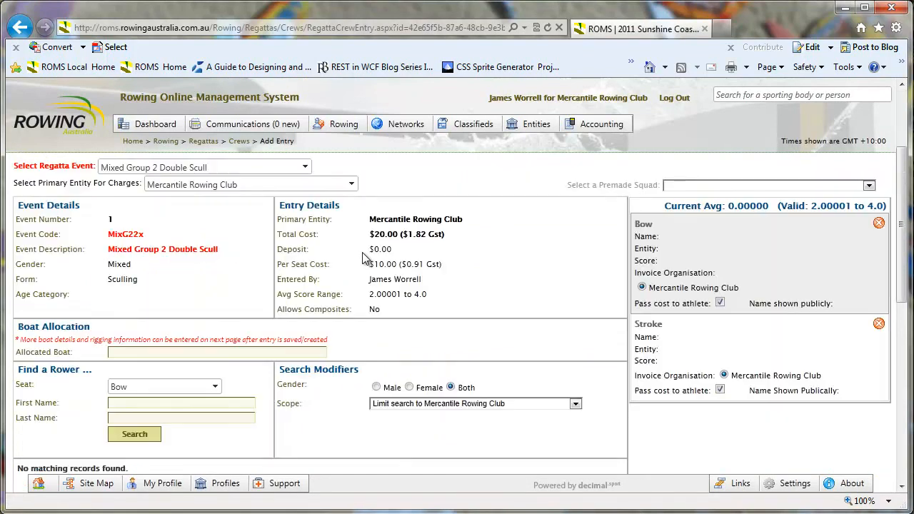
click(304, 167)
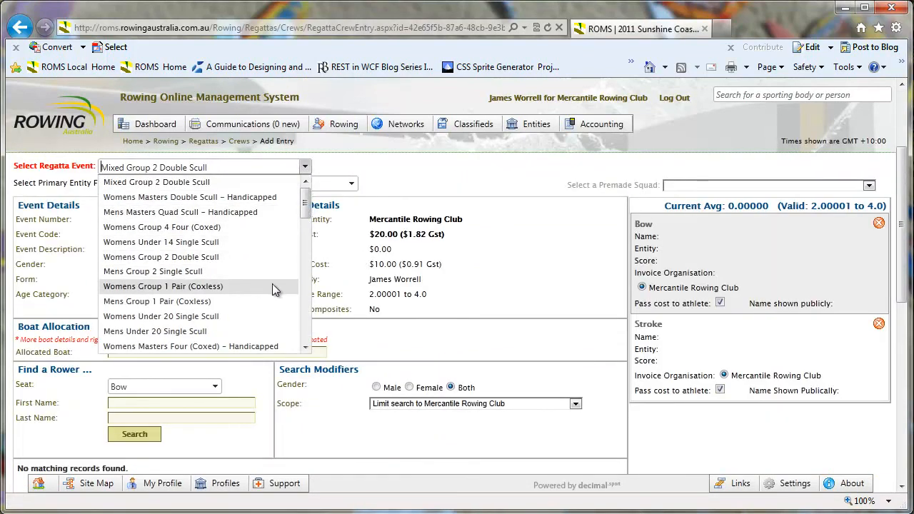
click(205, 260)
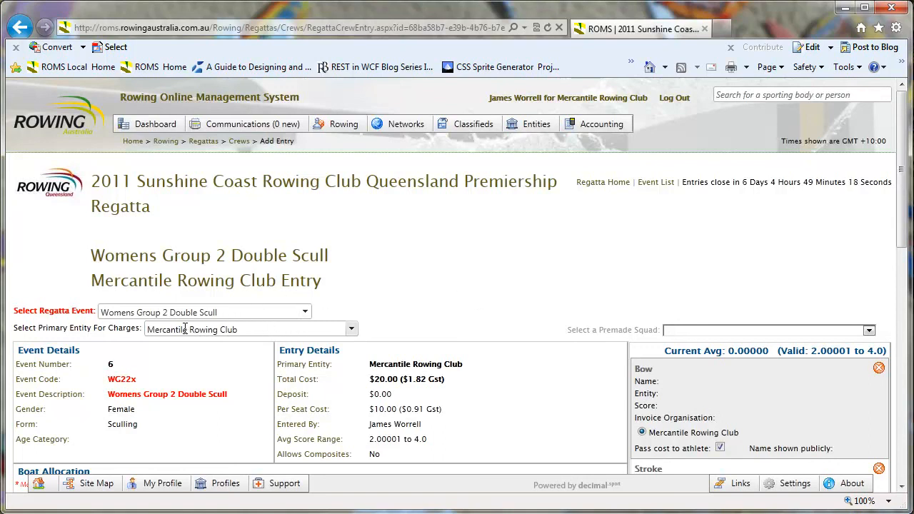
Review the event's gender and age category, and the entry's cost, average score range and composite rule
drag(900, 225, 906, 301)
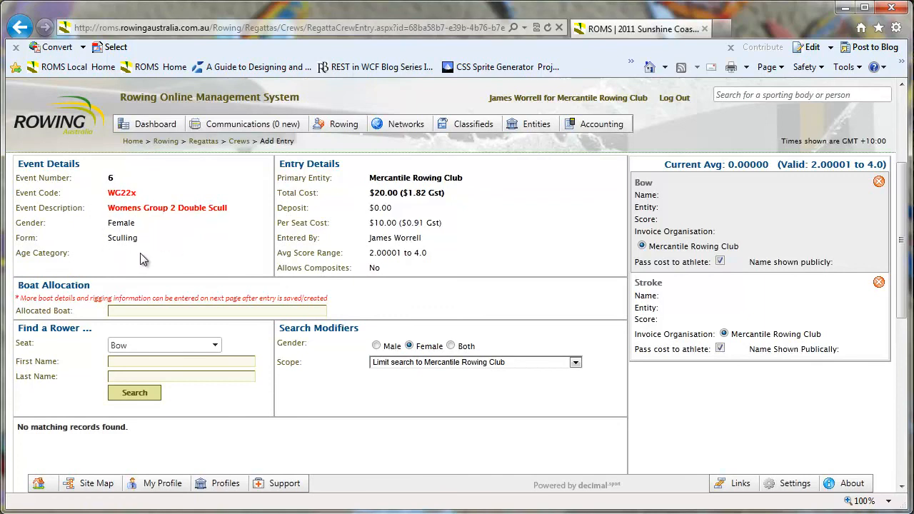
double_click(73, 253)
double_click(126, 224)
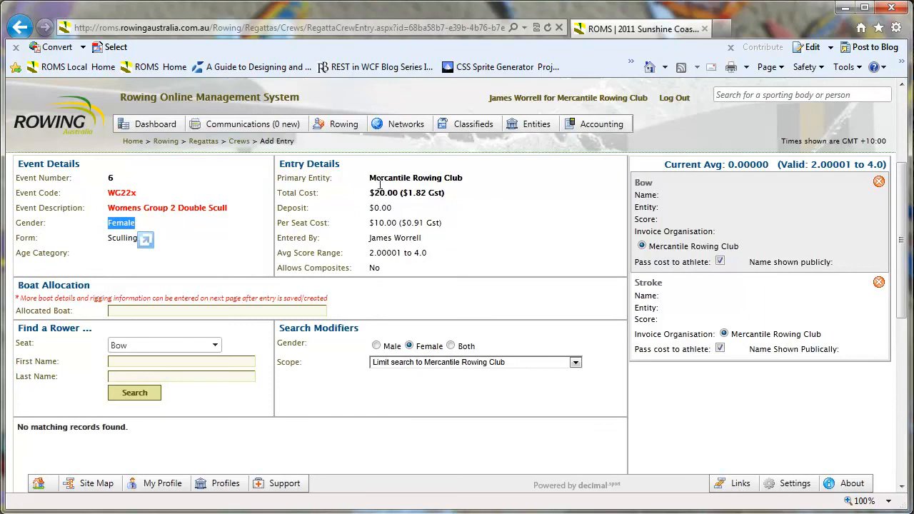
drag(374, 193, 440, 197)
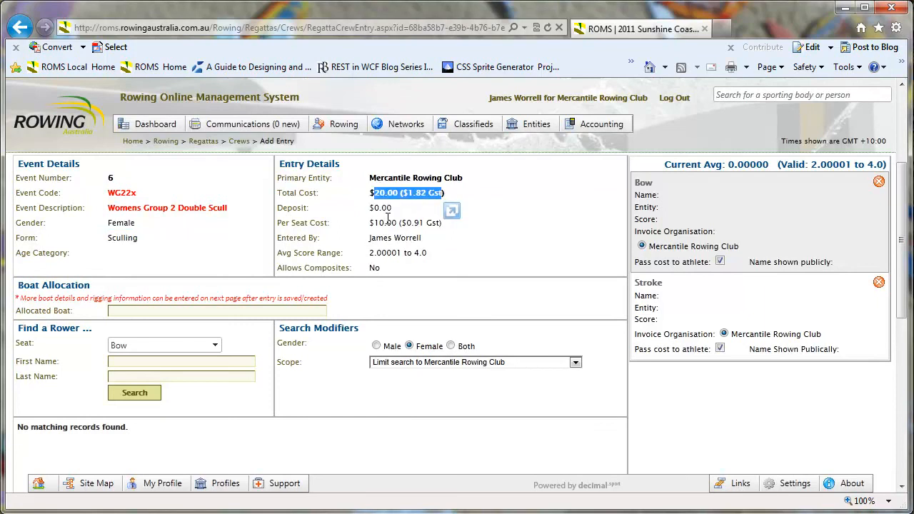
drag(376, 254, 422, 255)
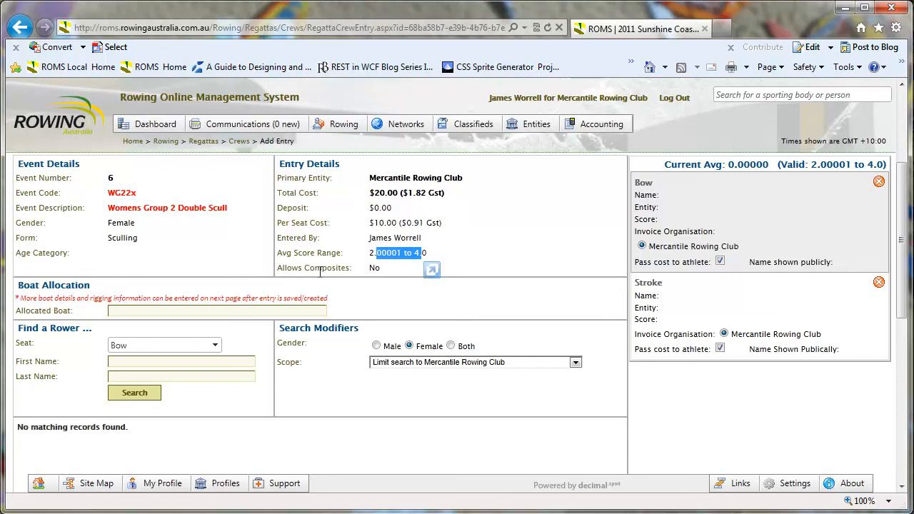
double_click(374, 268)
Set the allocated boat to "The Boat" and check the entry's primary entity
click(218, 285)
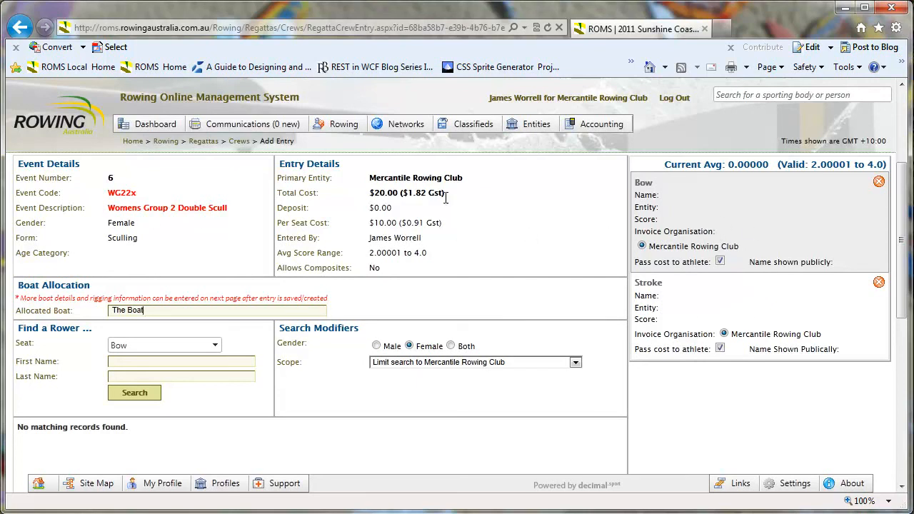
drag(390, 178, 442, 178)
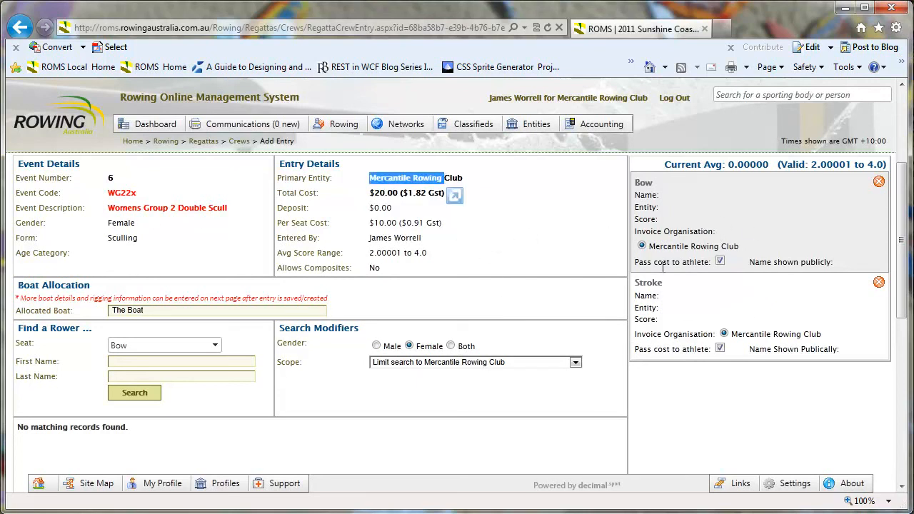
Search for female Bow seat rowers with first name "a", keeping the scope limited to Mercantile Rowing Club
click(141, 365)
text(a)
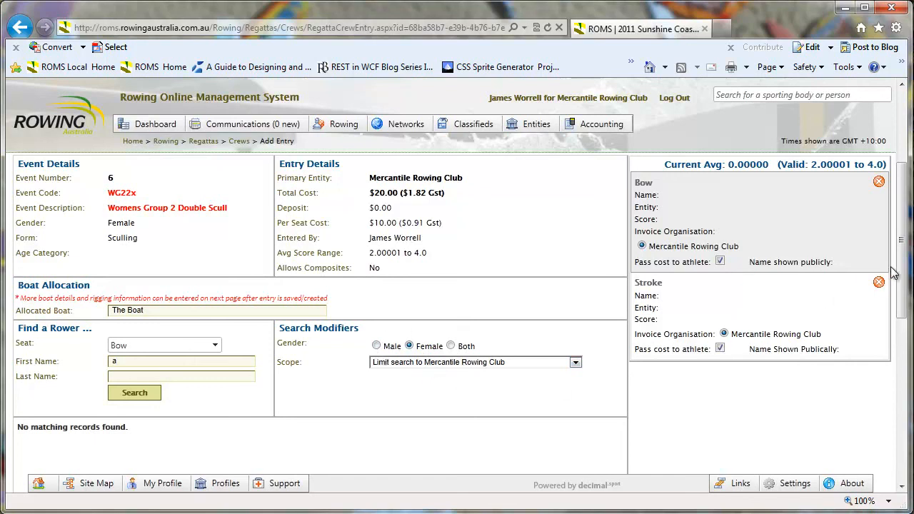
scroll(378, 289, down, 3)
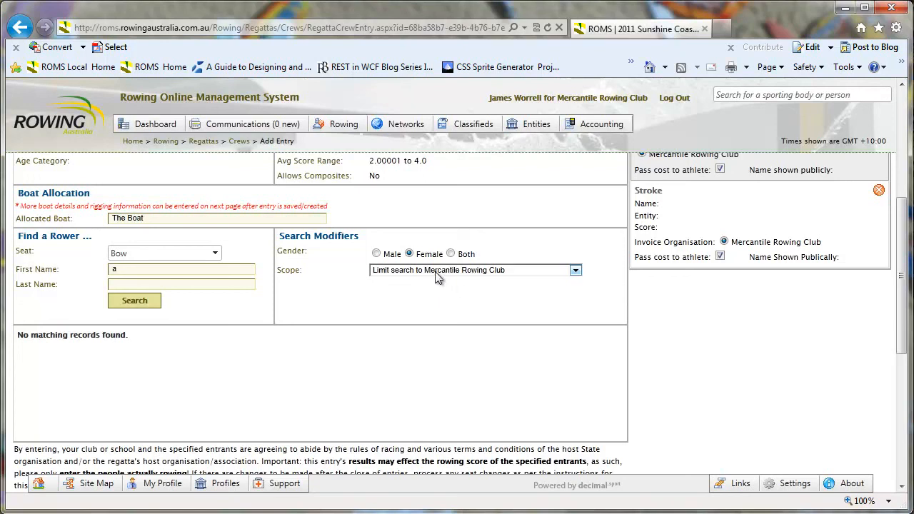
click(393, 277)
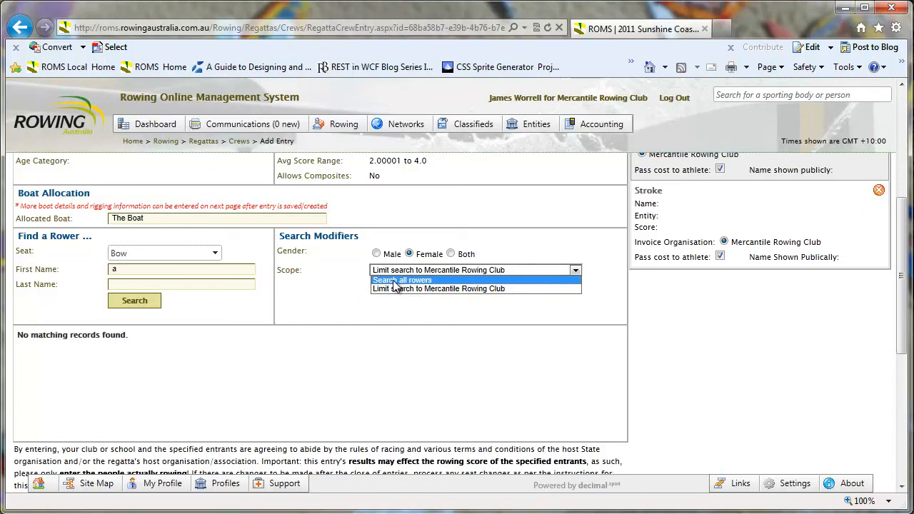
click(353, 287)
click(134, 300)
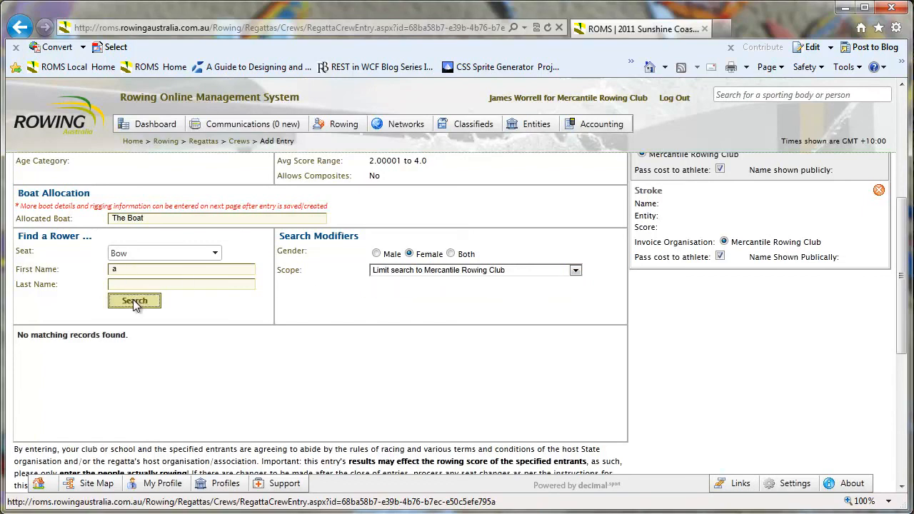
Try narrowing the rower search with more letters of a surname, and restore the search to "a"
drag(902, 248, 893, 271)
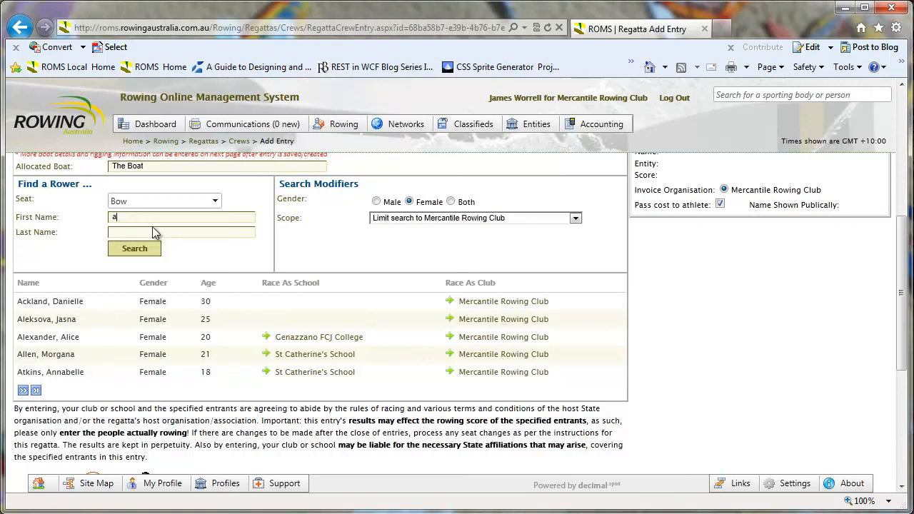
text(ckl)
click(133, 250)
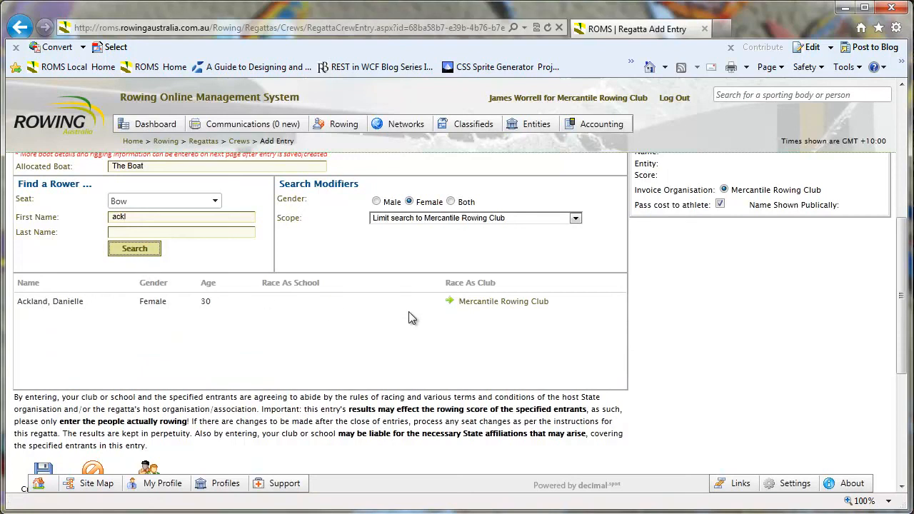
click(138, 218)
key(BackSpace)
key(BackSpace)
key(BackSpace)
click(141, 255)
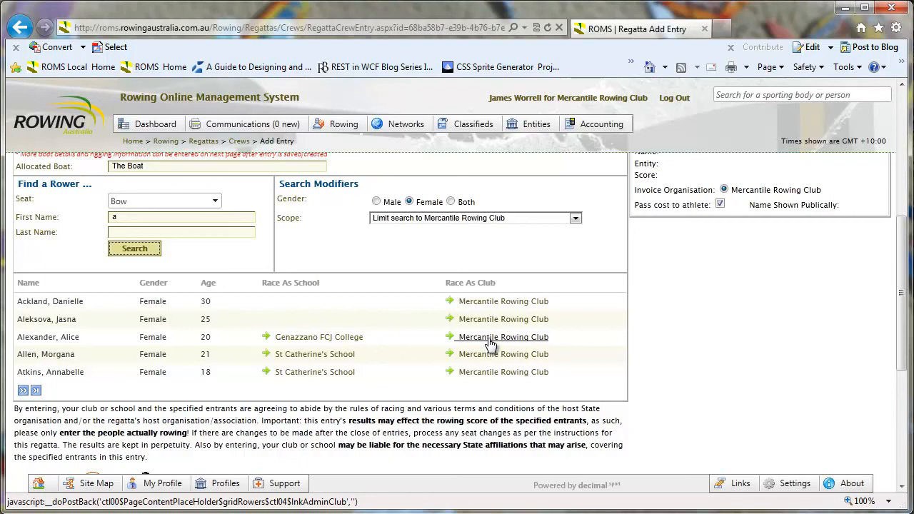
Assign the first listed rower to the Bow seat, racing as Mercantile Rowing Club, and check the crew average
mouse_move(909, 295)
mouse_down()
mouse_move(904, 264)
mouse_move(904, 273)
mouse_up()
click(504, 377)
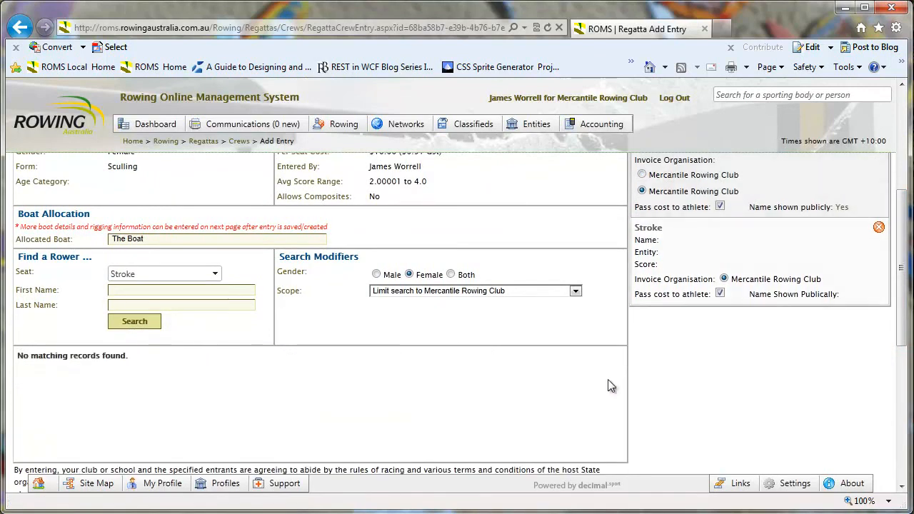
scroll(812, 242, up, 3)
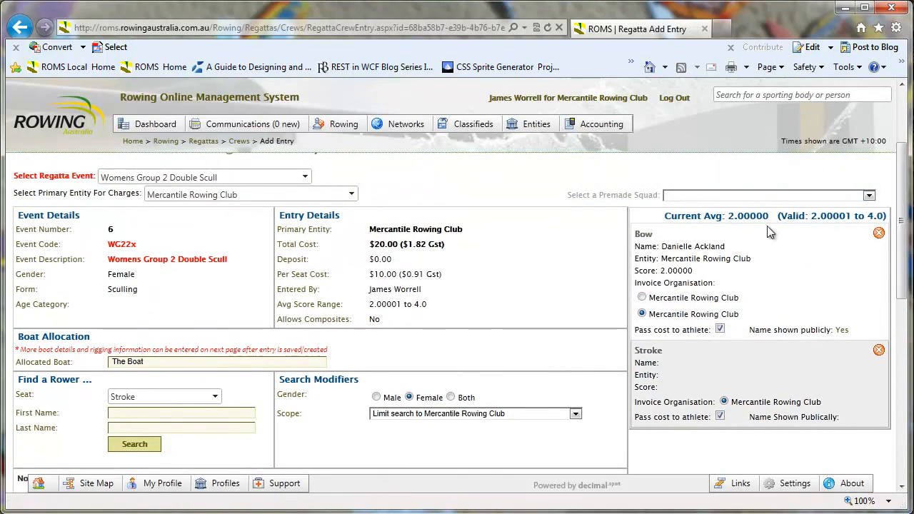
Search for Stroke seat rowers with "b" and assign the first listed rower, racing as Mercantile Rowing Club
scroll(902, 285, down, 4)
click(114, 260)
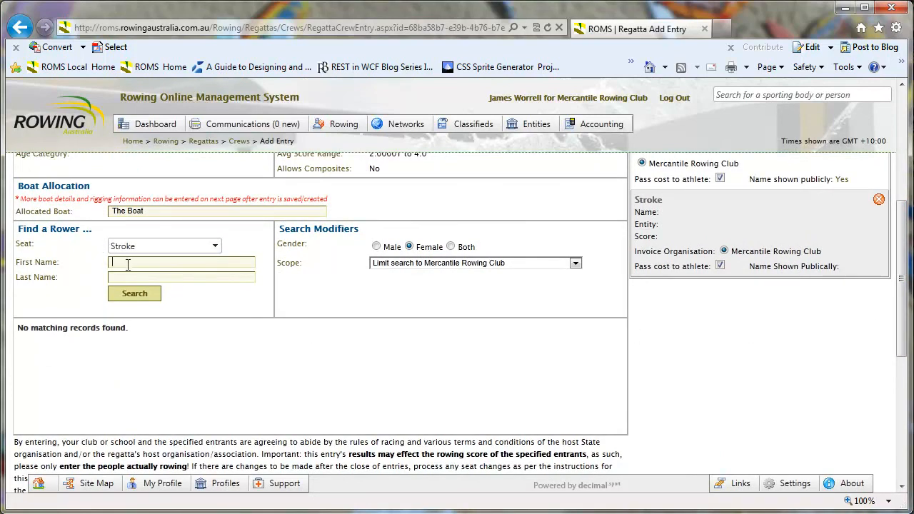
text(b)
click(134, 294)
click(500, 349)
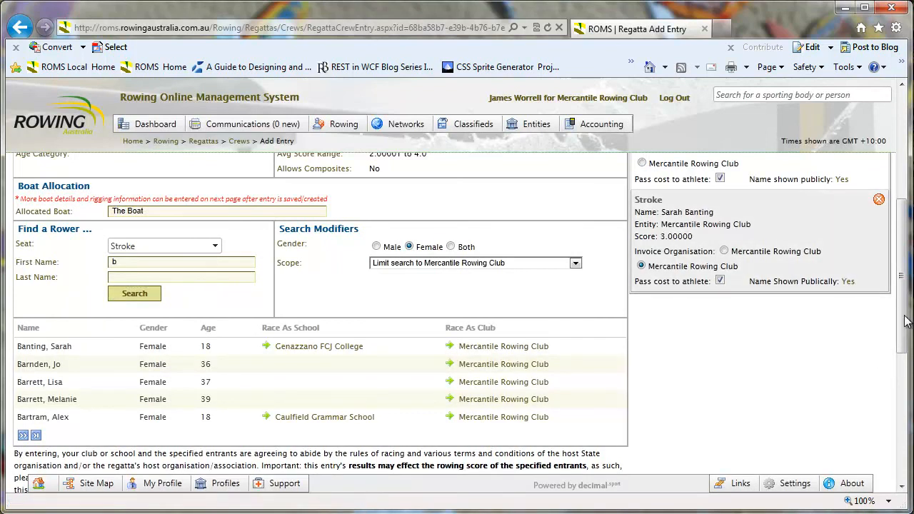
Review the crew's average score, the entry creation options and the Bow seat's public name setting
scroll(798, 243, up, 2)
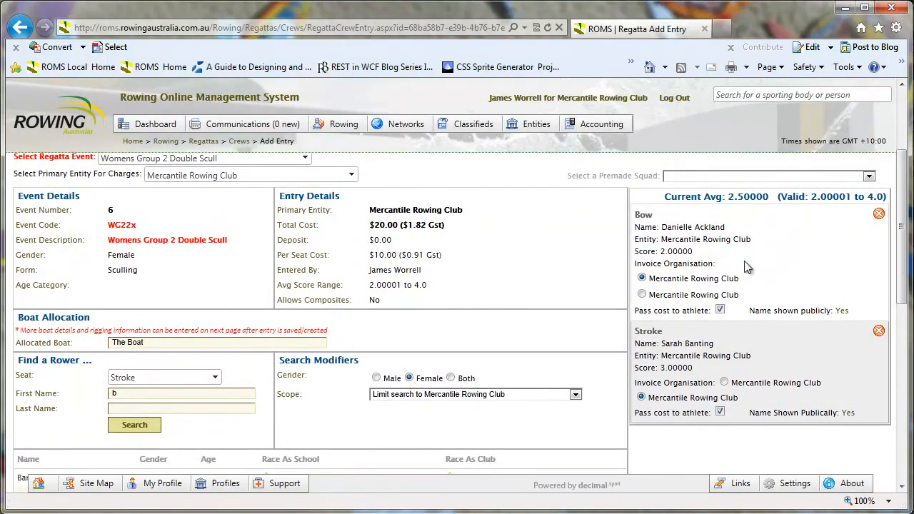
scroll(906, 245, down, 5)
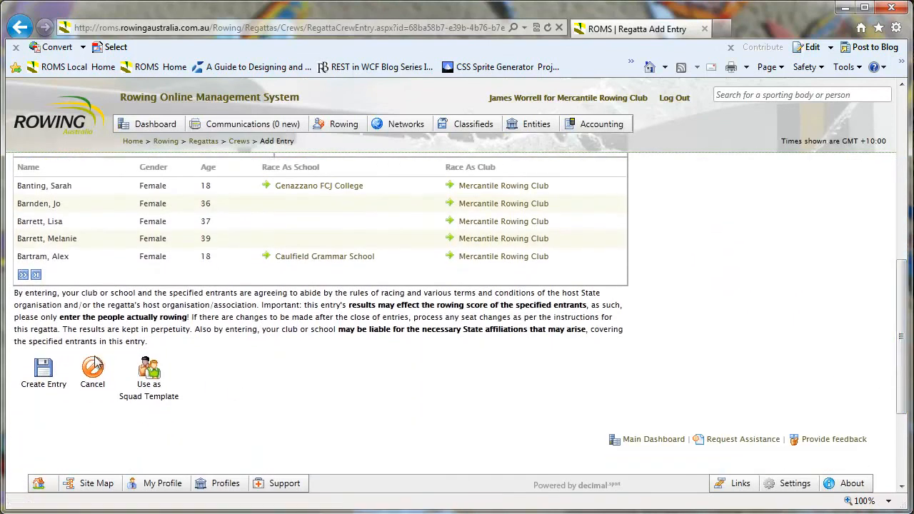
drag(903, 371, 901, 263)
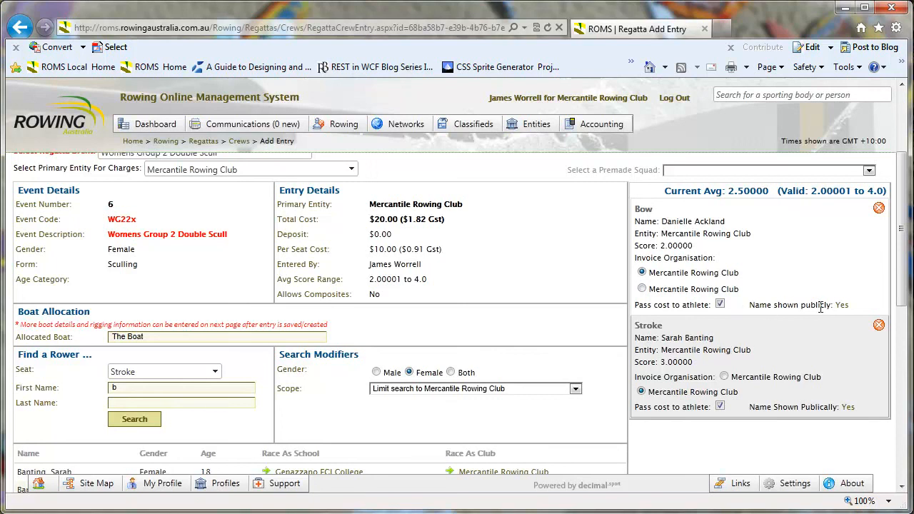
drag(775, 305, 832, 305)
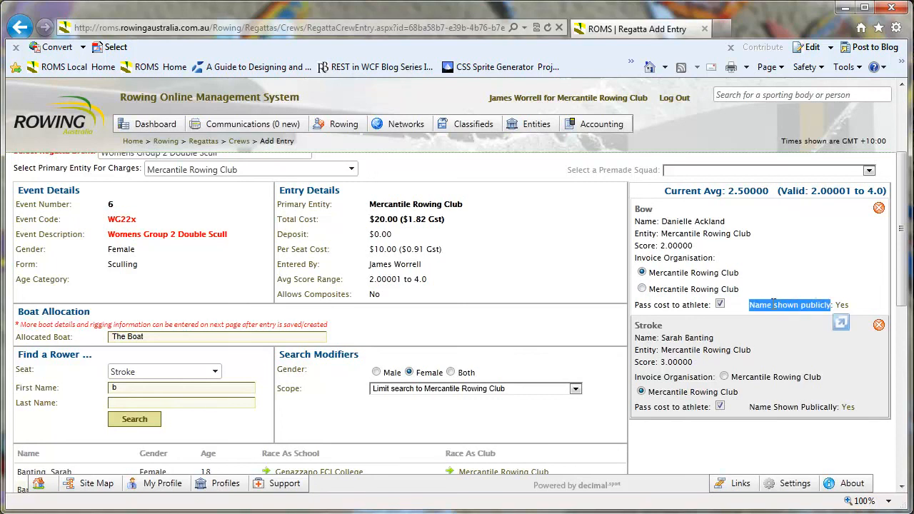
Set the Bow seat's "Name shown publicly" option to No
click(766, 305)
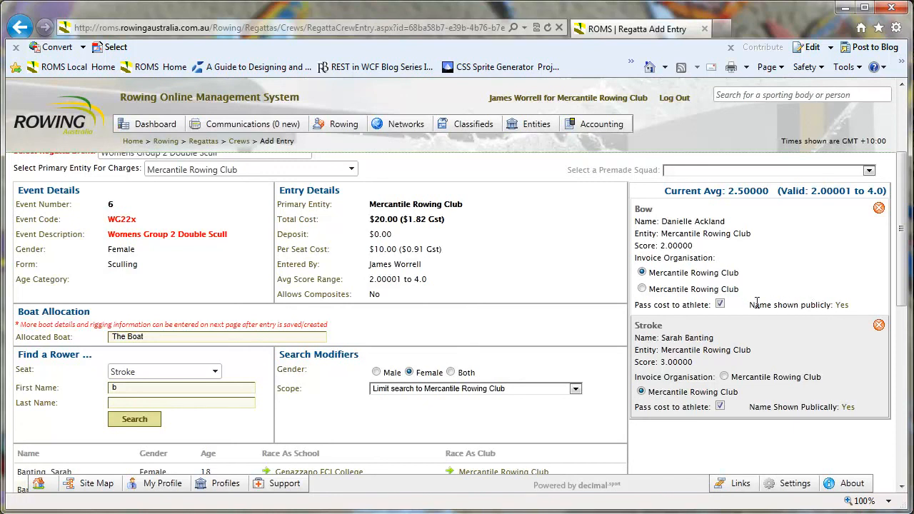
click(841, 305)
drag(765, 305, 817, 306)
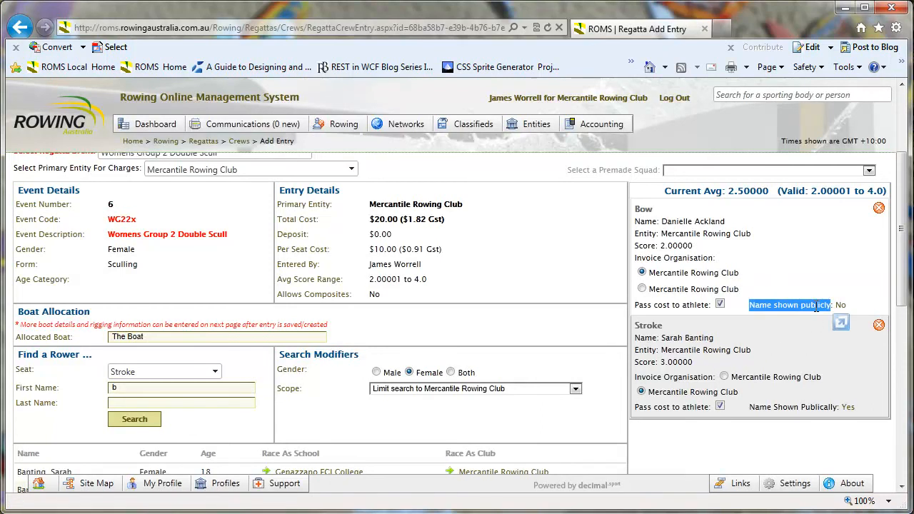
click(810, 322)
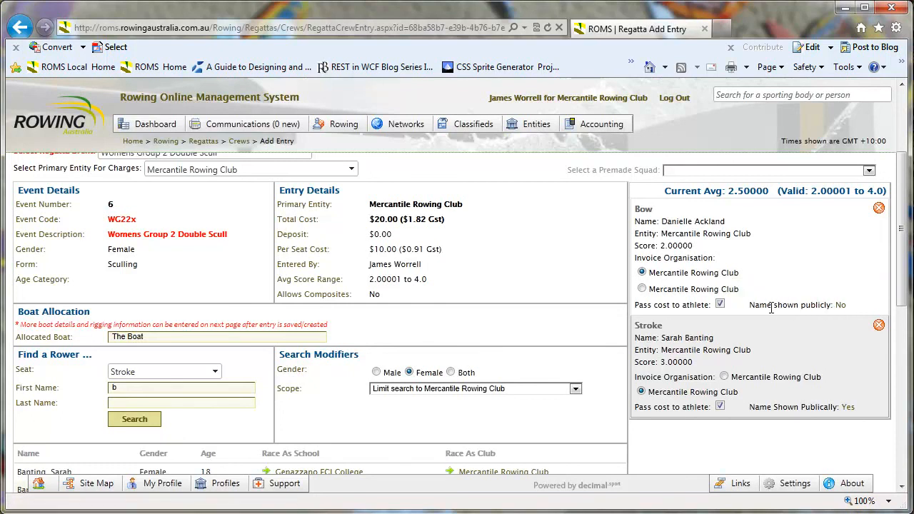
Search for male rowers with "b" and try assigning the first listed one to the Stroke seat, racing as Mercantile Rowing Club
scroll(812, 305, up, 1)
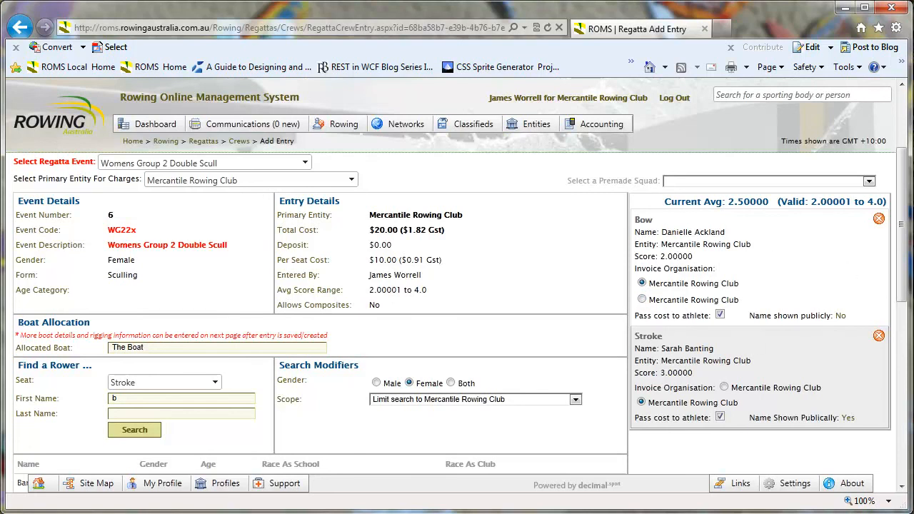
mouse_move(902, 279)
mouse_down()
mouse_move(908, 336)
mouse_move(911, 266)
mouse_up()
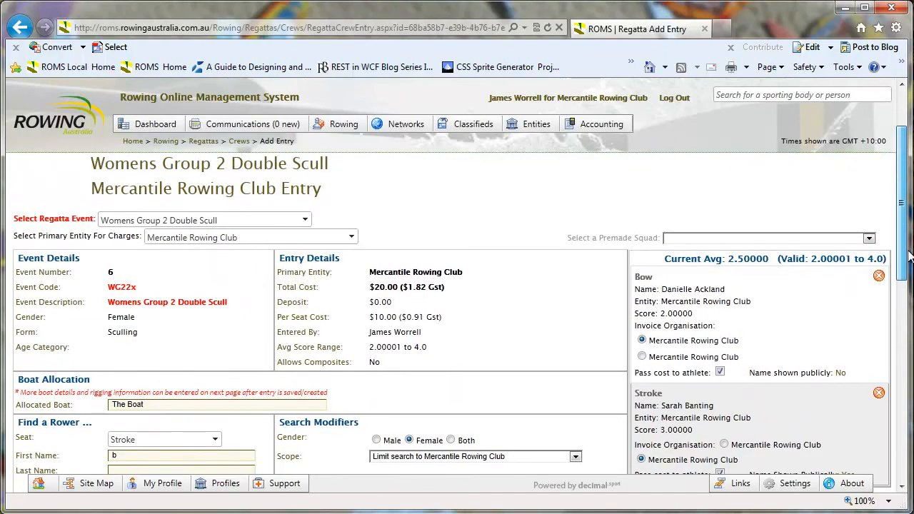
drag(909, 256, 910, 259)
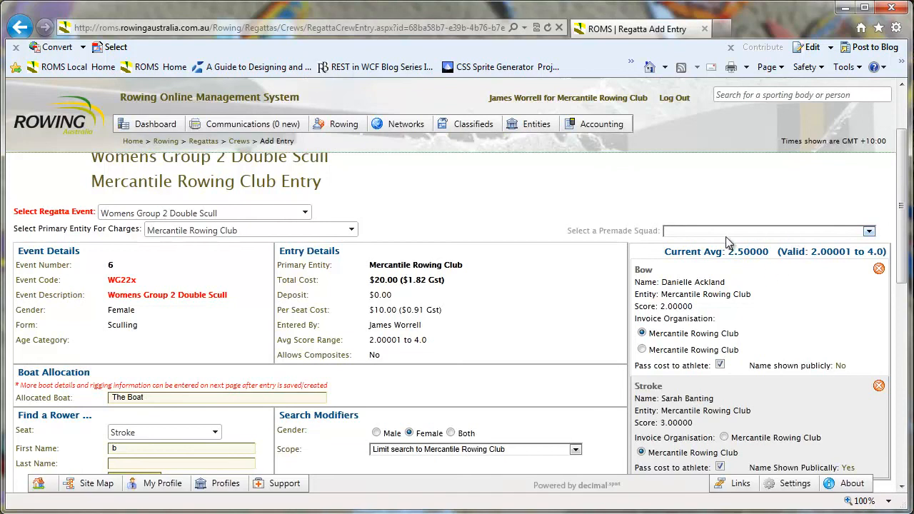
scroll(850, 275, down, 1)
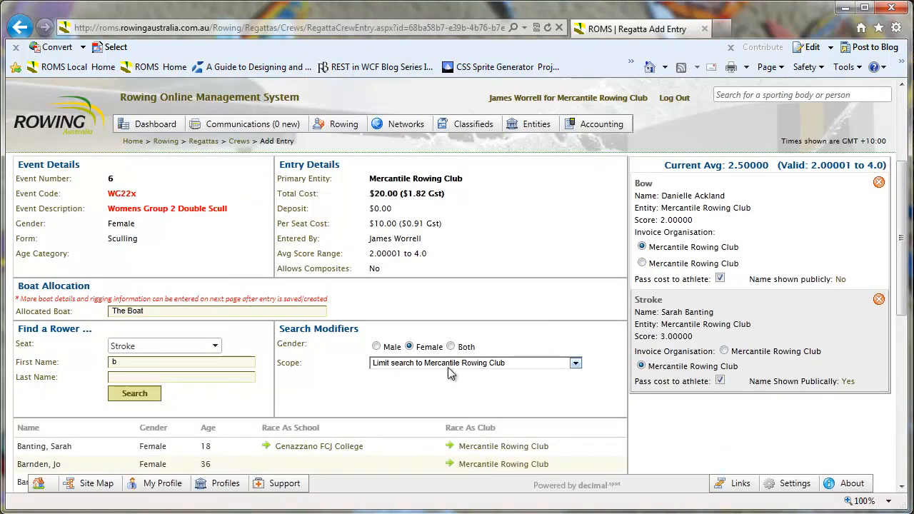
click(376, 347)
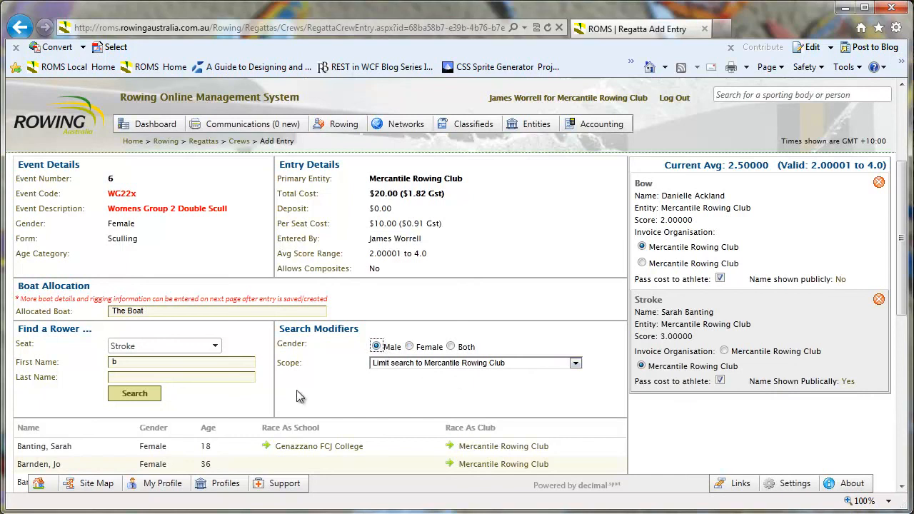
click(130, 394)
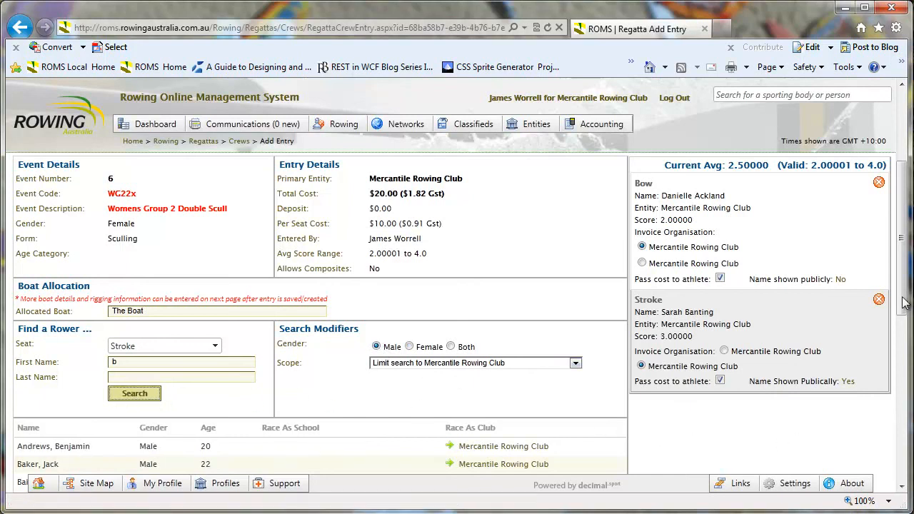
drag(904, 299, 905, 315)
click(470, 404)
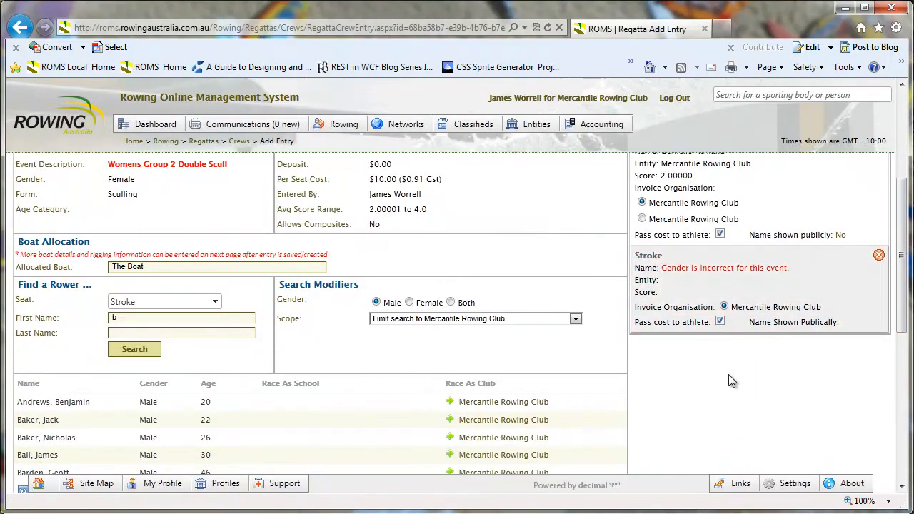
Search female rowers with "b", assign the first listed one to the Stroke seat for Mercantile Rowing Club, and create the entry
click(409, 302)
click(133, 349)
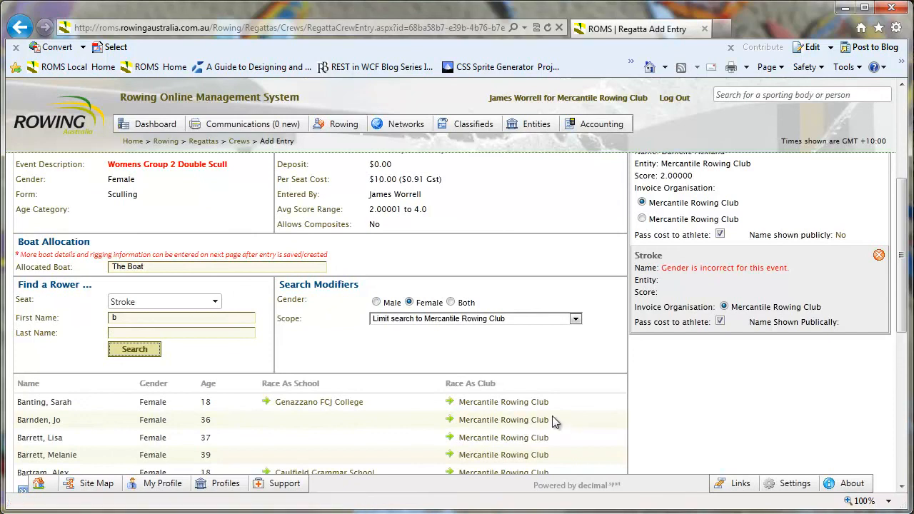
click(520, 404)
scroll(500, 400, down, 3)
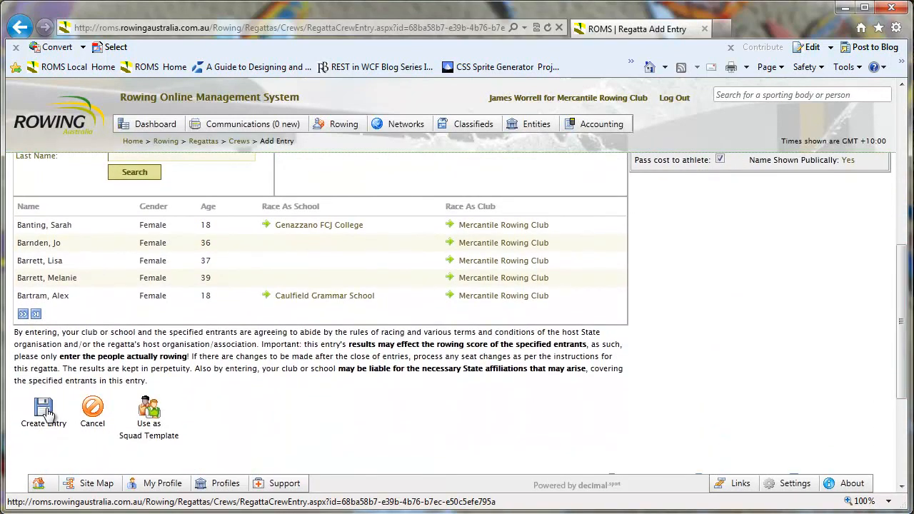
click(44, 411)
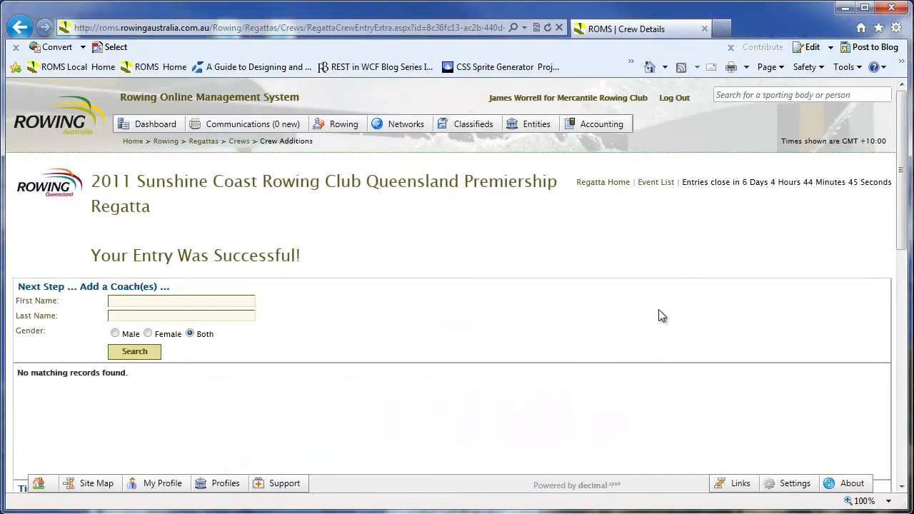
Search for a coach by partial last name, with gender Both, and add the listed person as the crew's coach
drag(903, 226, 878, 223)
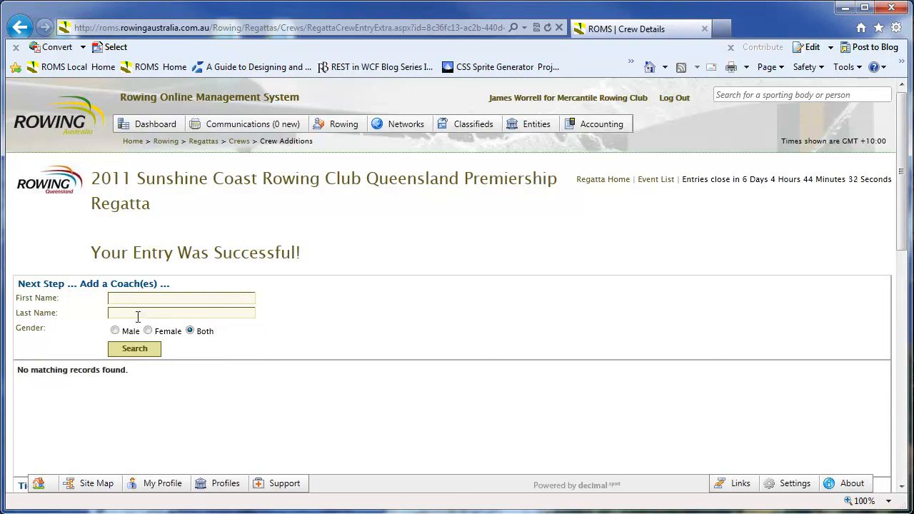
scroll(900, 206, down, 2)
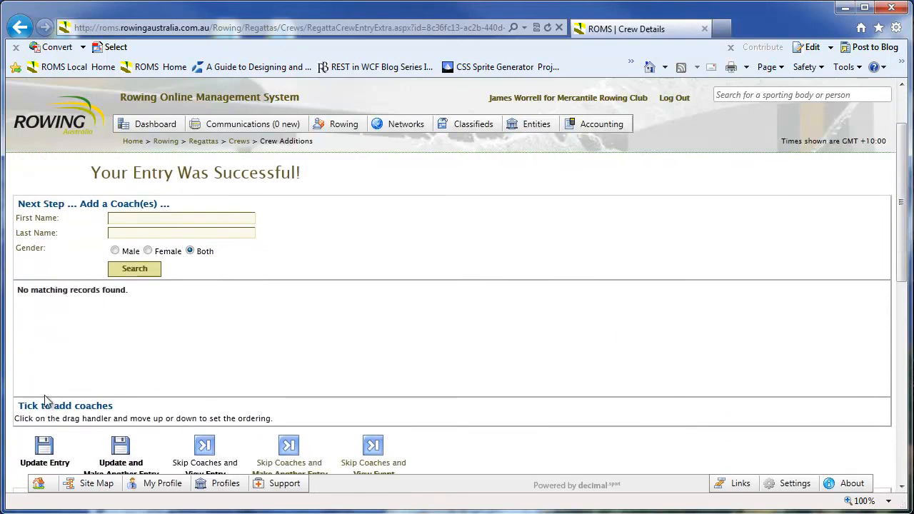
text(bourg)
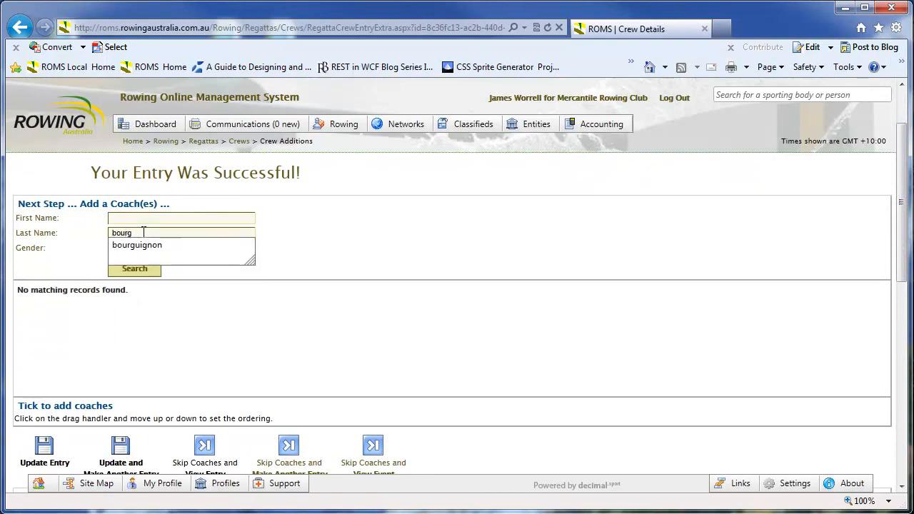
click(131, 269)
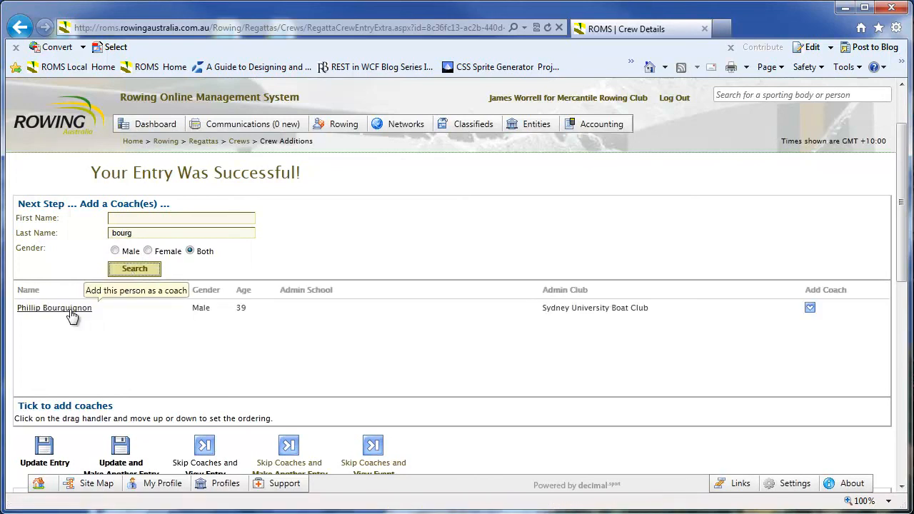
click(810, 308)
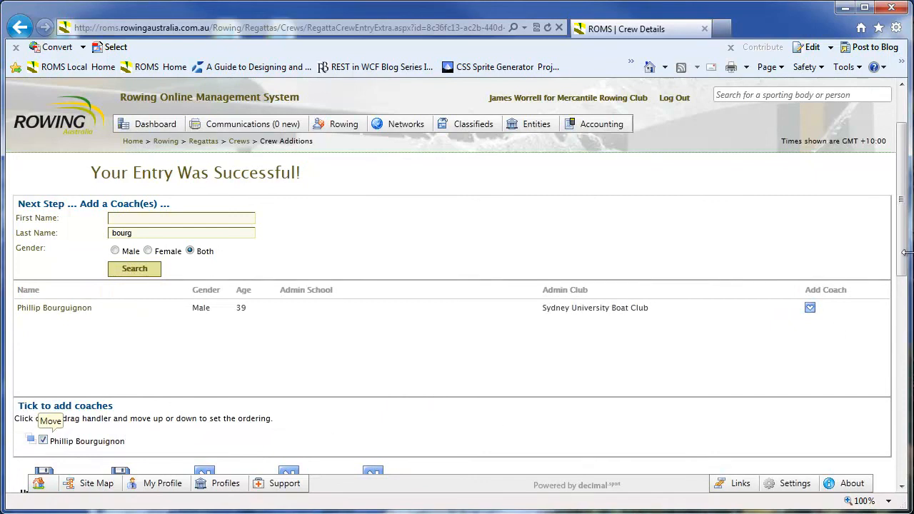
Review the optional rigging and boat detail fields, and skip the coaches to view the entry
drag(904, 253, 905, 308)
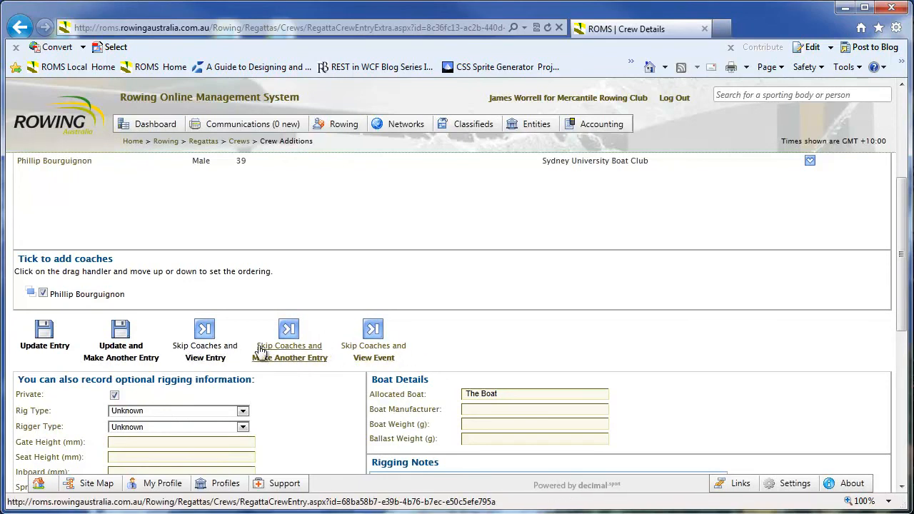
drag(901, 272, 908, 349)
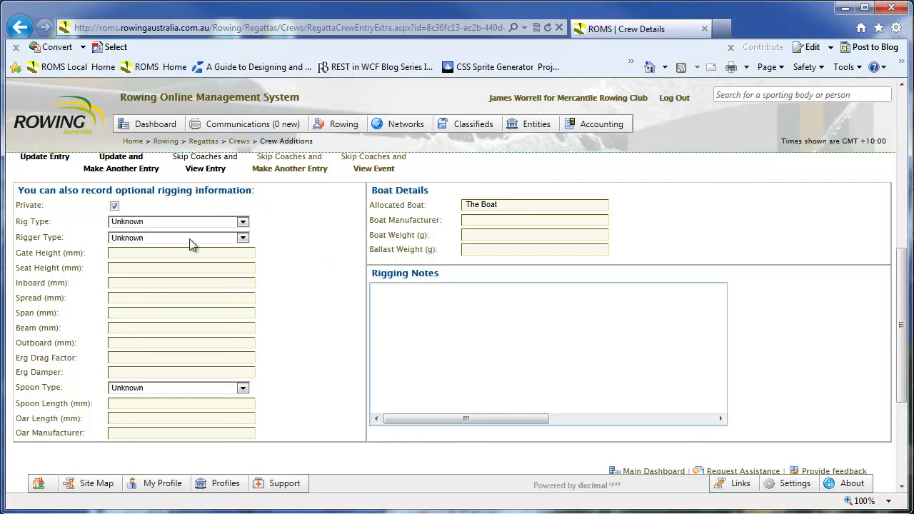
drag(903, 326, 904, 226)
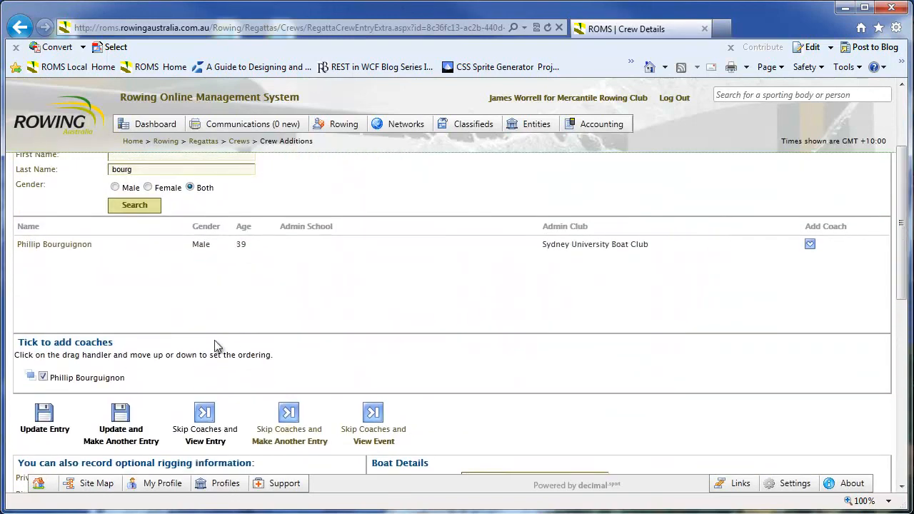
click(208, 441)
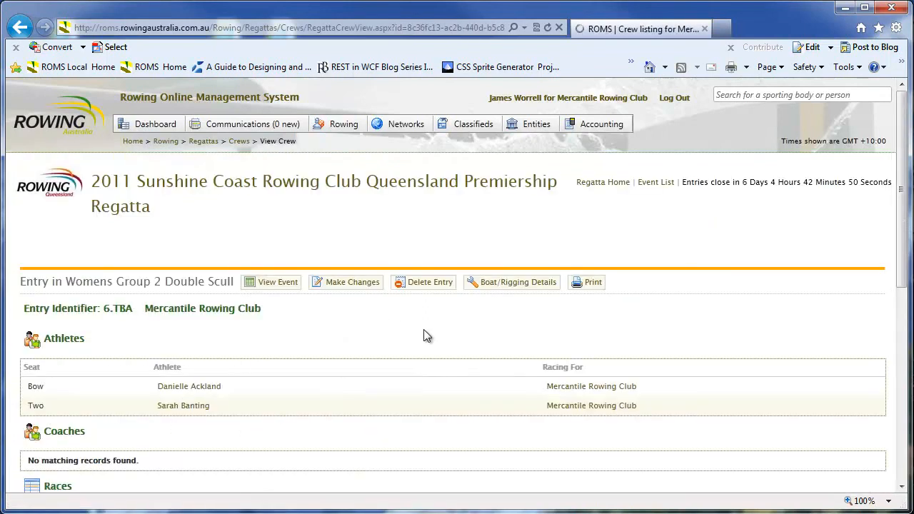
Review the entry's athletes and coaches, and delete the Womens Group 2 Double Scull entry with its seats and coaches
mouse_move(902, 204)
mouse_down()
mouse_move(903, 328)
mouse_move(904, 220)
mouse_up()
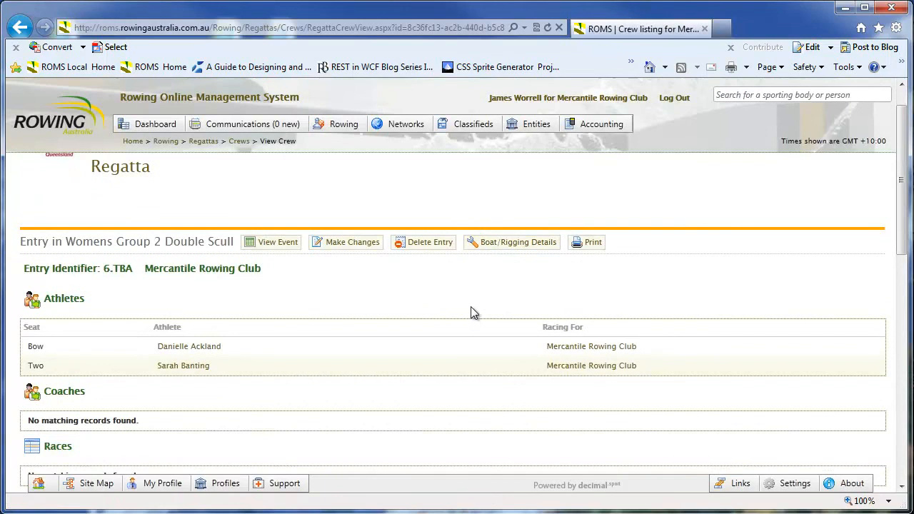
click(433, 284)
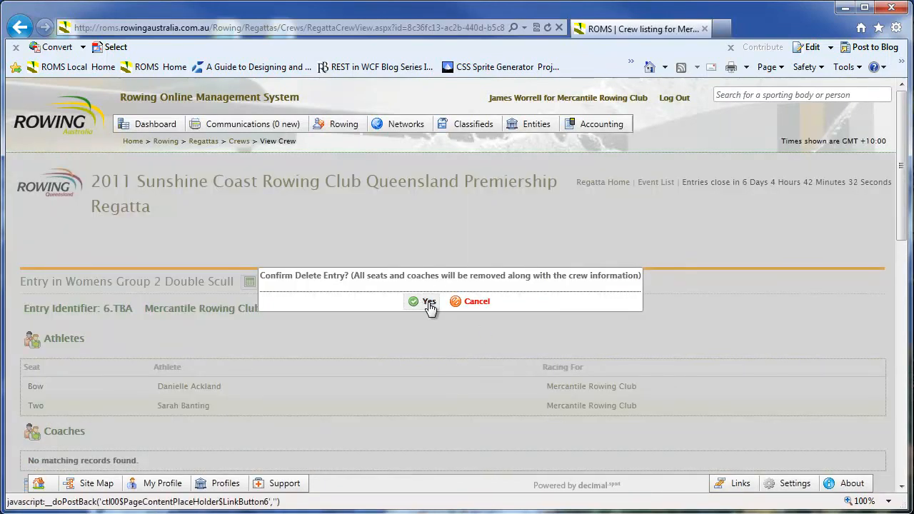
click(430, 302)
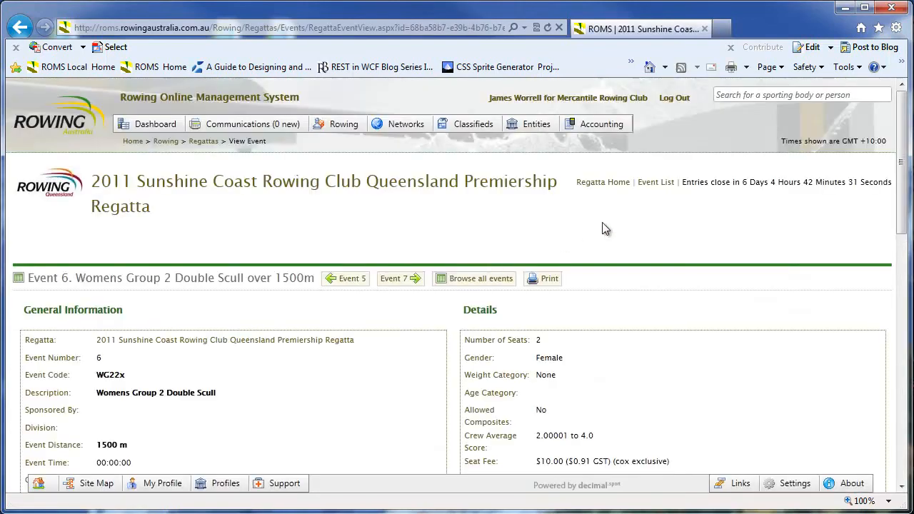
Look over the Womens Group 2 Double Scull event page and return to the Rowing Australia home page
drag(902, 209, 904, 222)
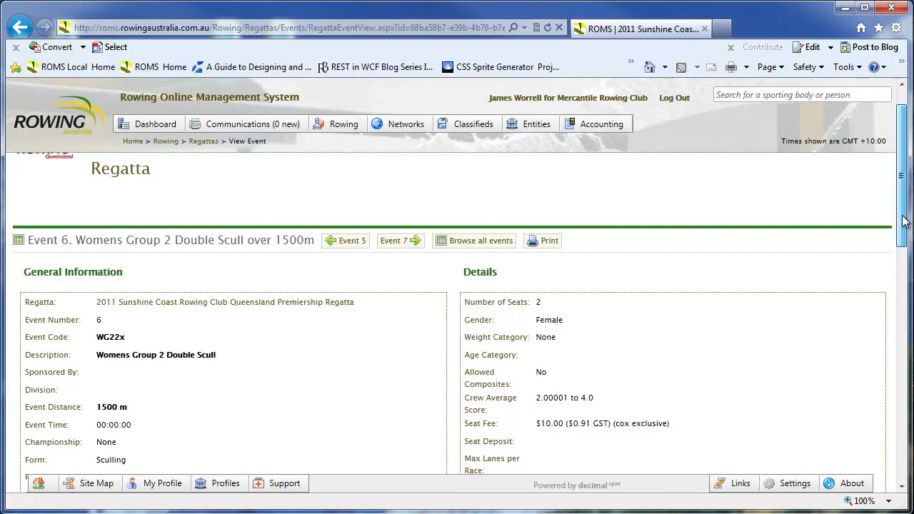
drag(904, 222, 903, 205)
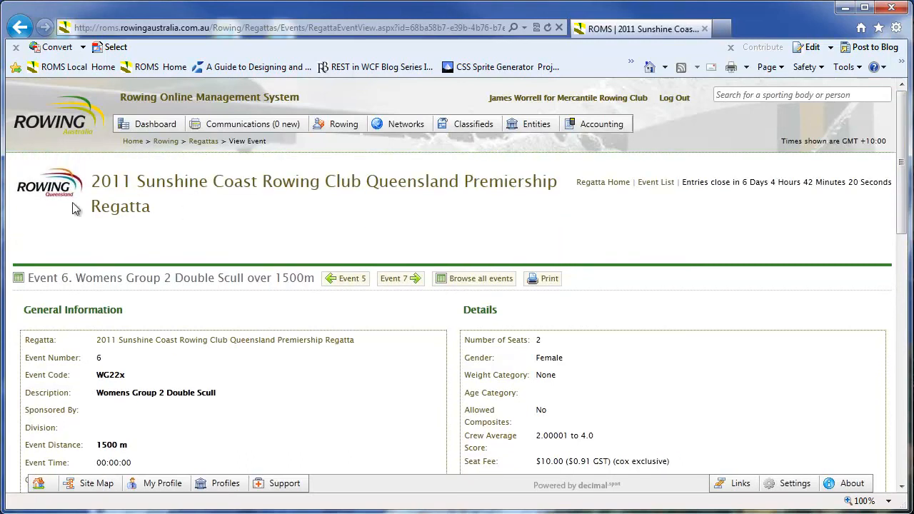
click(72, 108)
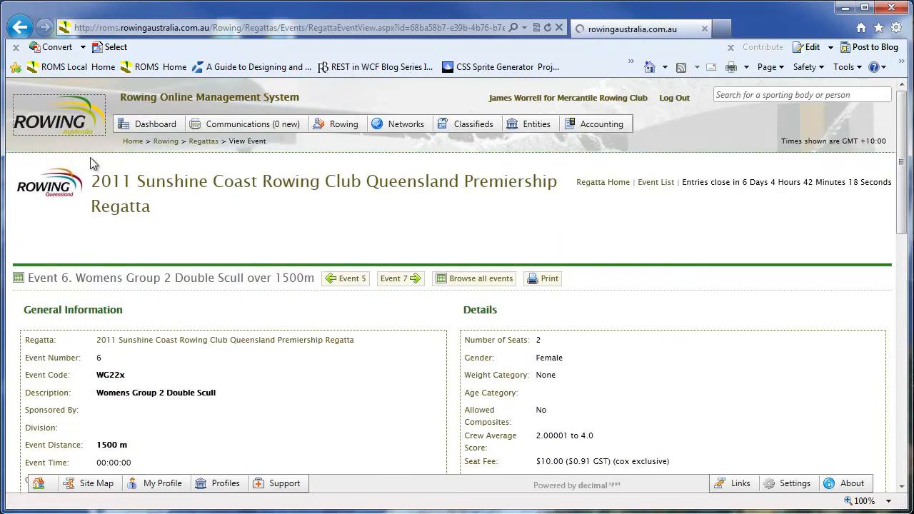